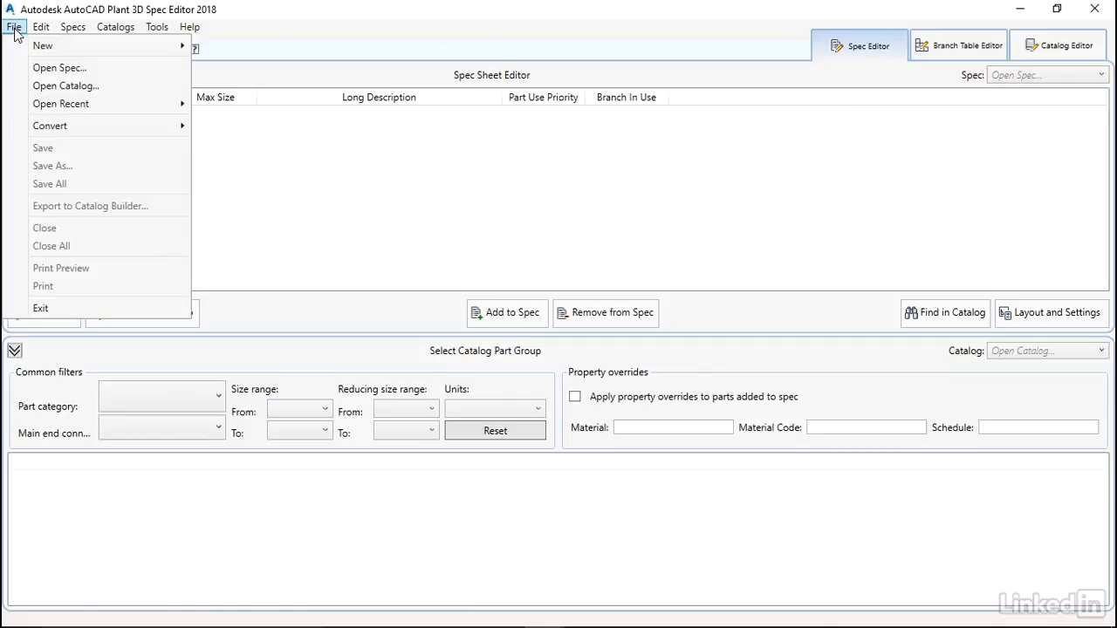
# Open CS150.pspx from Desktop > Exercise Files > SPEC SHEETS
pyautogui.click(57, 68)
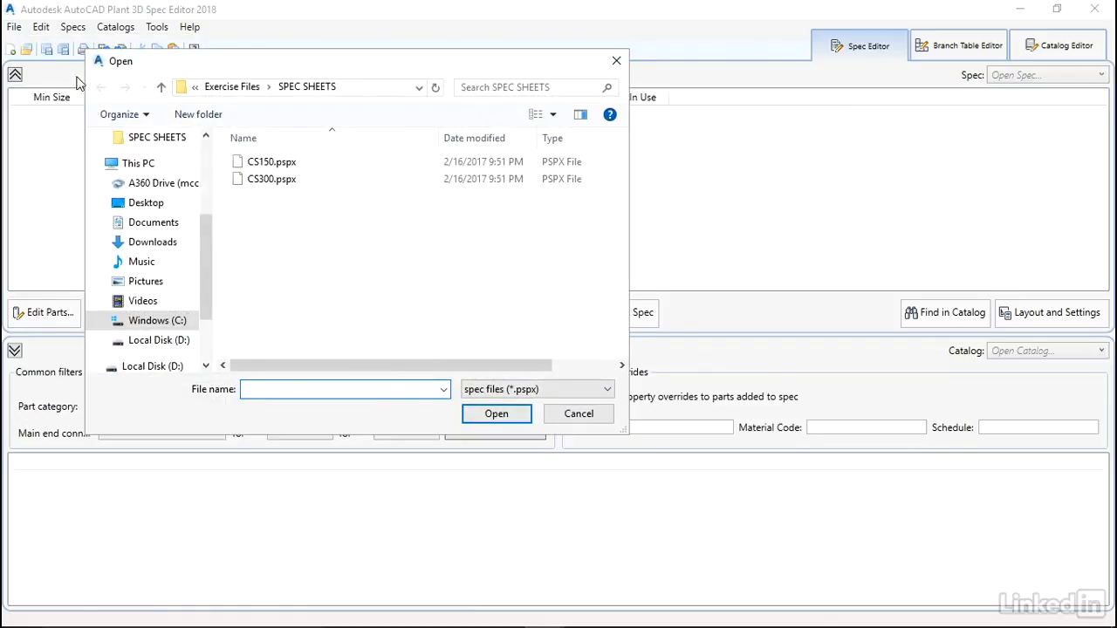
pyautogui.click(148, 206)
pyautogui.doubleClick(292, 164)
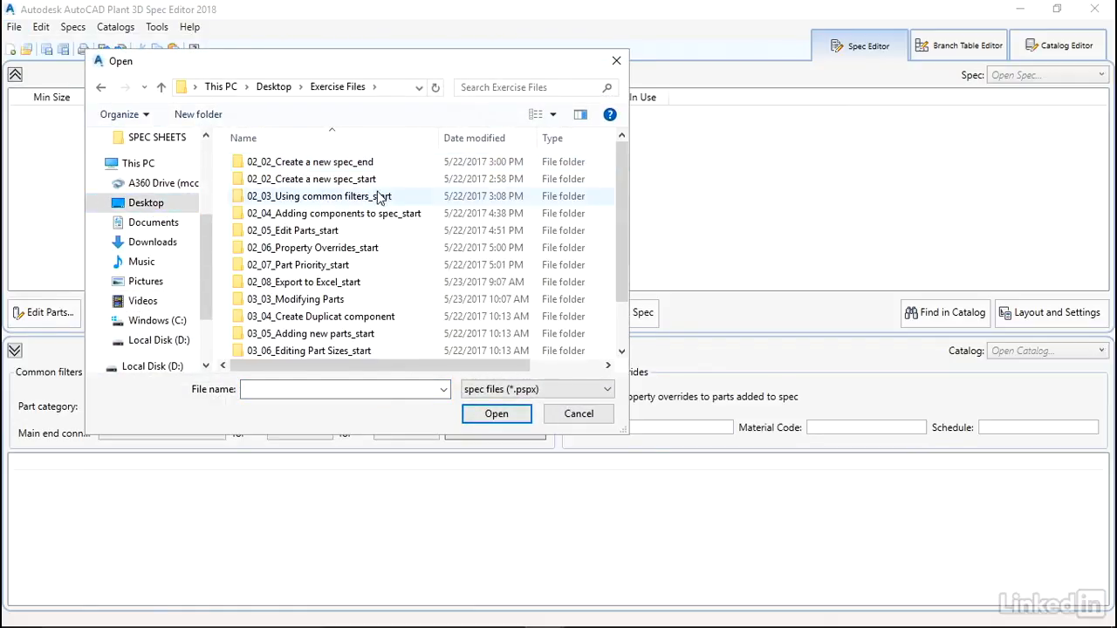
pyautogui.scroll(-2, 332, 300)
pyautogui.doubleClick(279, 351)
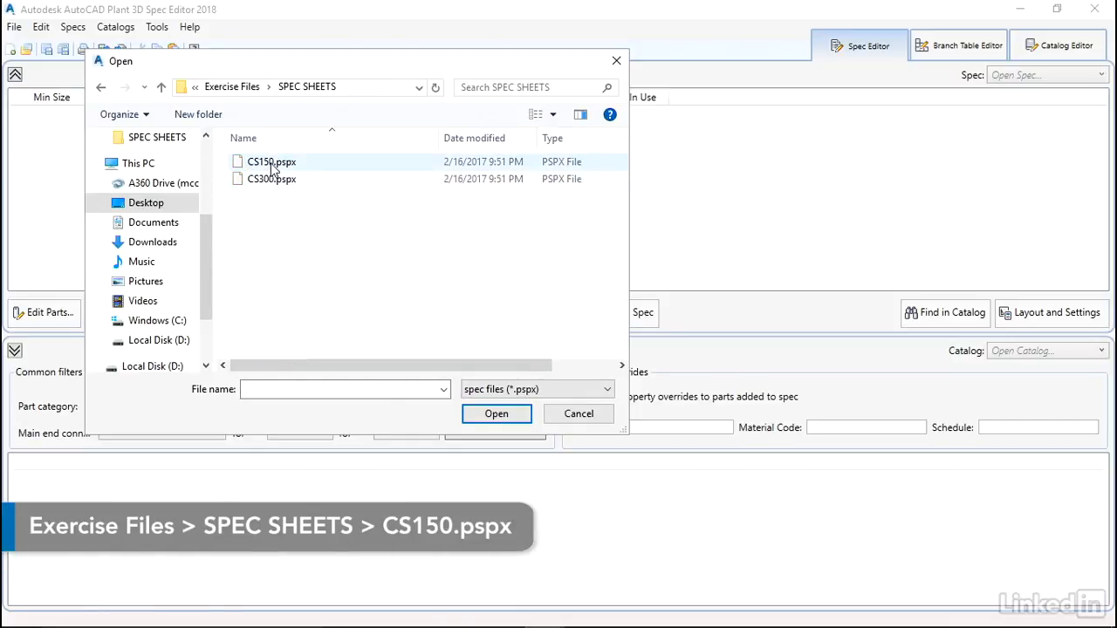
pyautogui.click(273, 164)
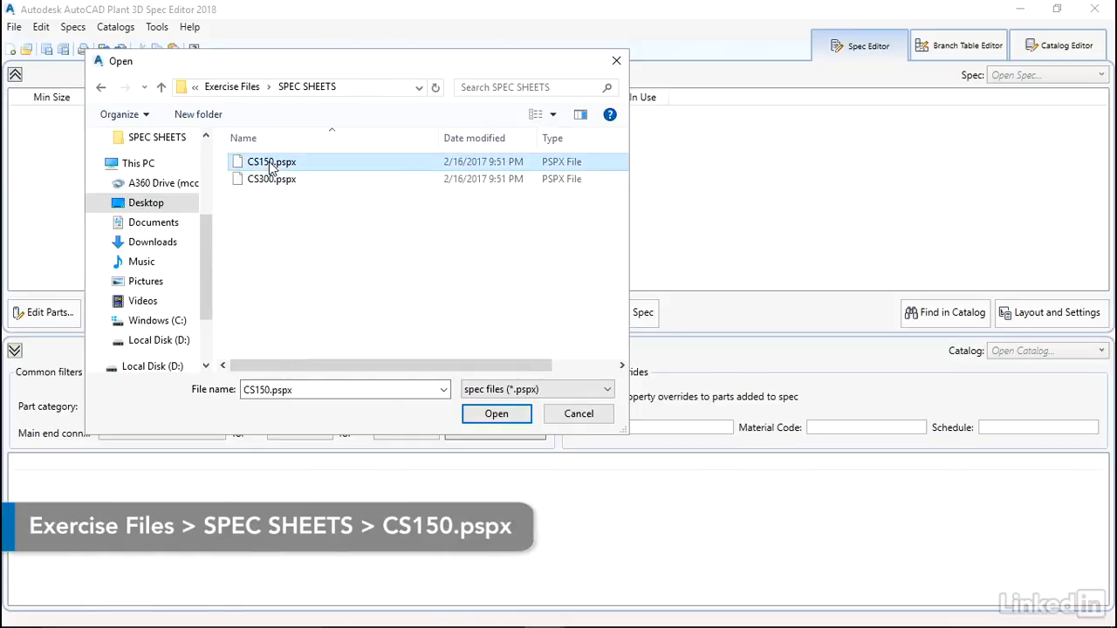
pyautogui.click(495, 415)
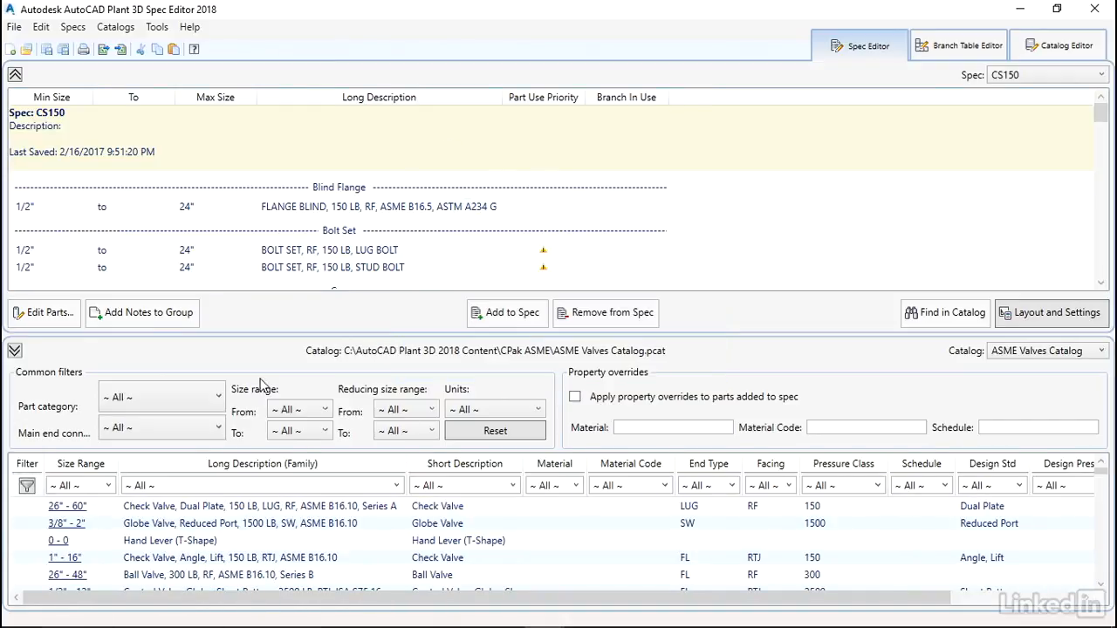
# Collapse the Select Catalog Part Group pane so the CS150 parts list fills the window
pyautogui.click(14, 350)
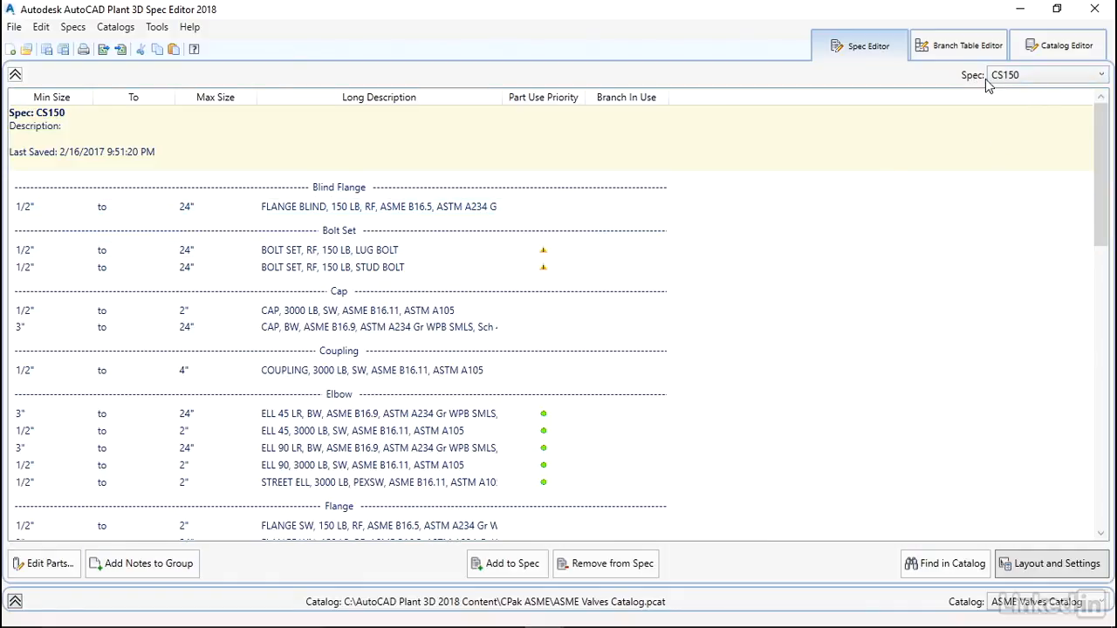
# Load CS300.pspx as a second spec, then switch the Spec dropdown back to CS150
pyautogui.click(1021, 77)
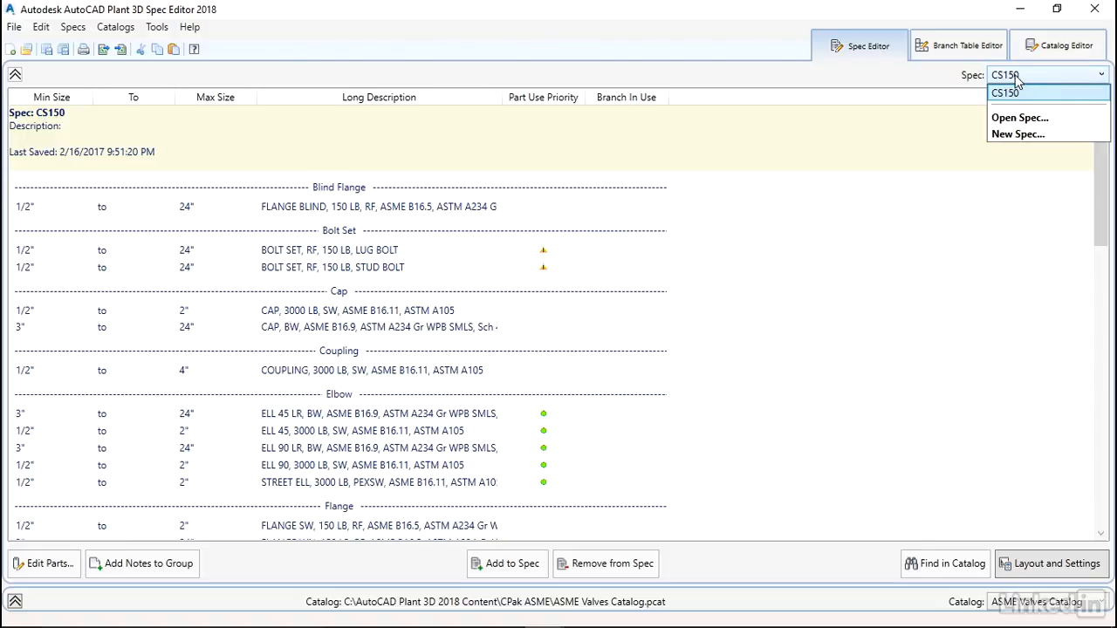
pyautogui.click(1005, 76)
pyautogui.click(1005, 76)
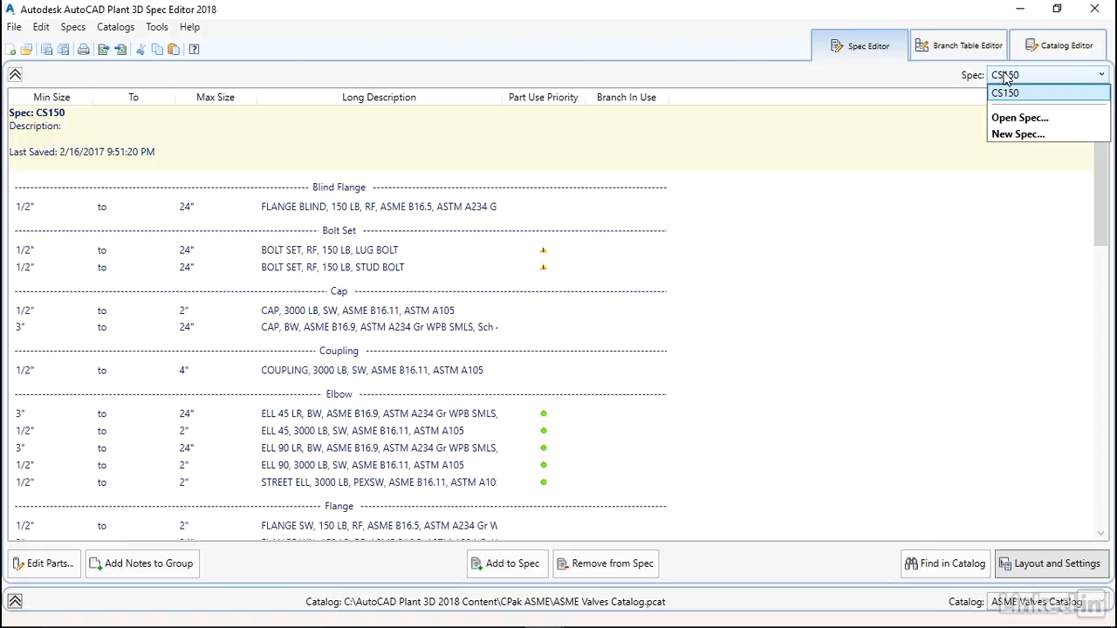
pyautogui.click(1017, 117)
pyautogui.doubleClick(277, 180)
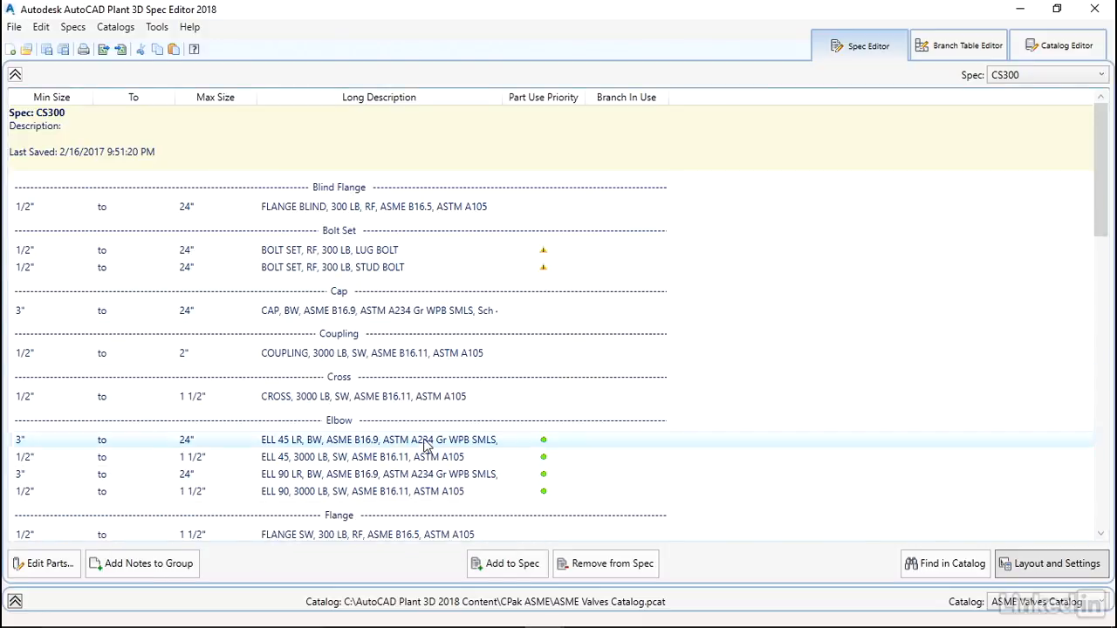
pyautogui.scroll(-5, 781, 297)
pyautogui.scroll(5, 781, 297)
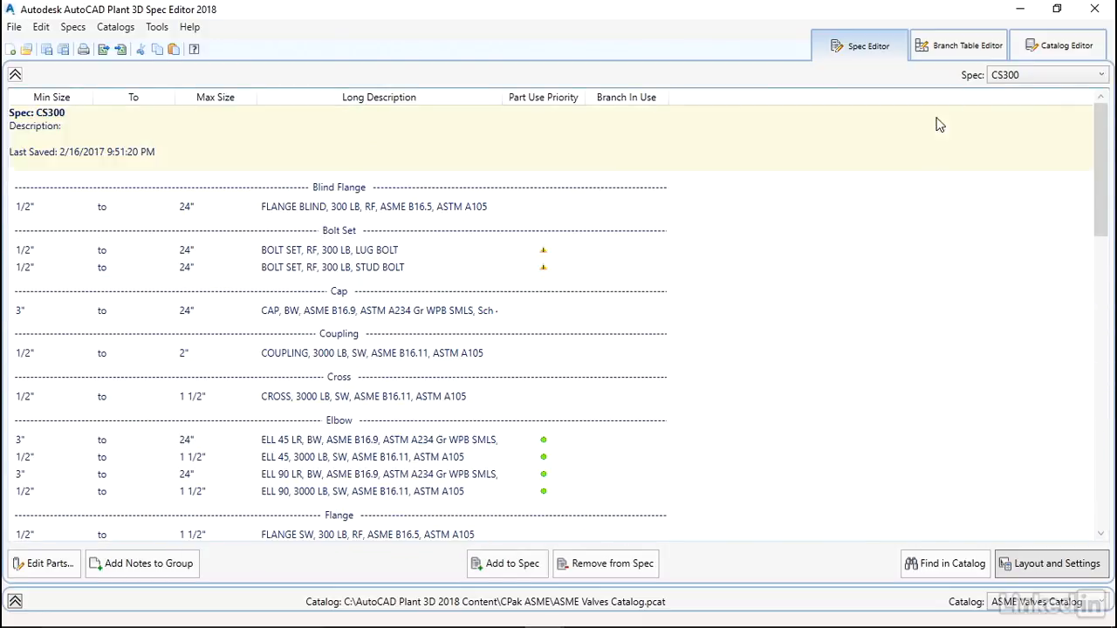
pyautogui.click(1104, 78)
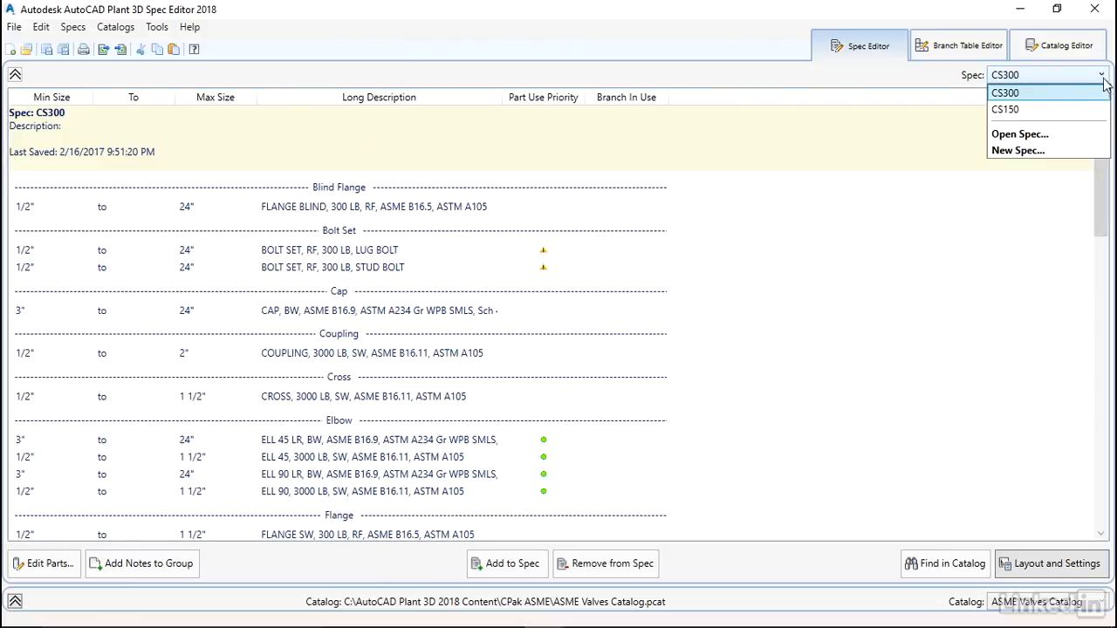
pyautogui.click(1005, 108)
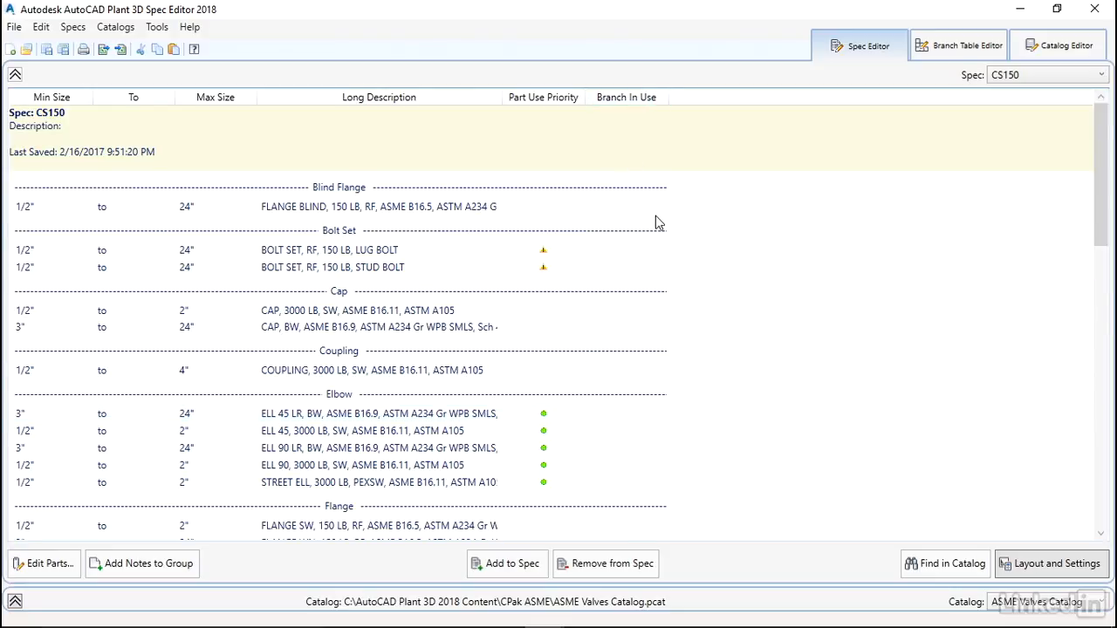
# Scroll through the CS150 parts and select the PIPE, SEAMLESS row under the Pipe header
pyautogui.scroll(-6, 657, 222)
pyautogui.scroll(-2, 656, 220)
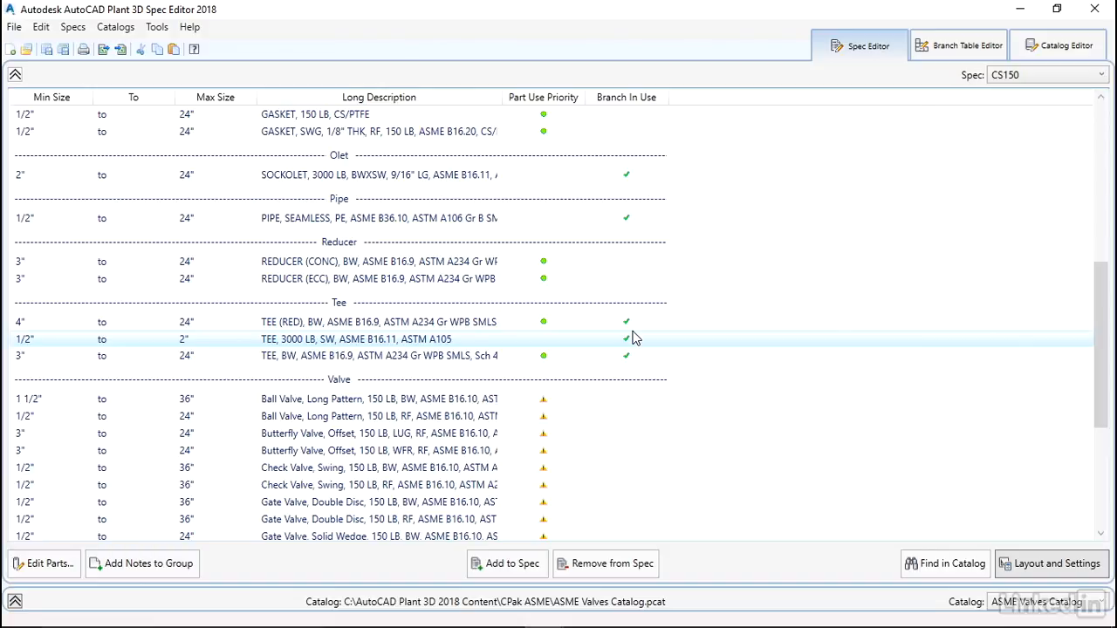
pyautogui.scroll(1, 654, 336)
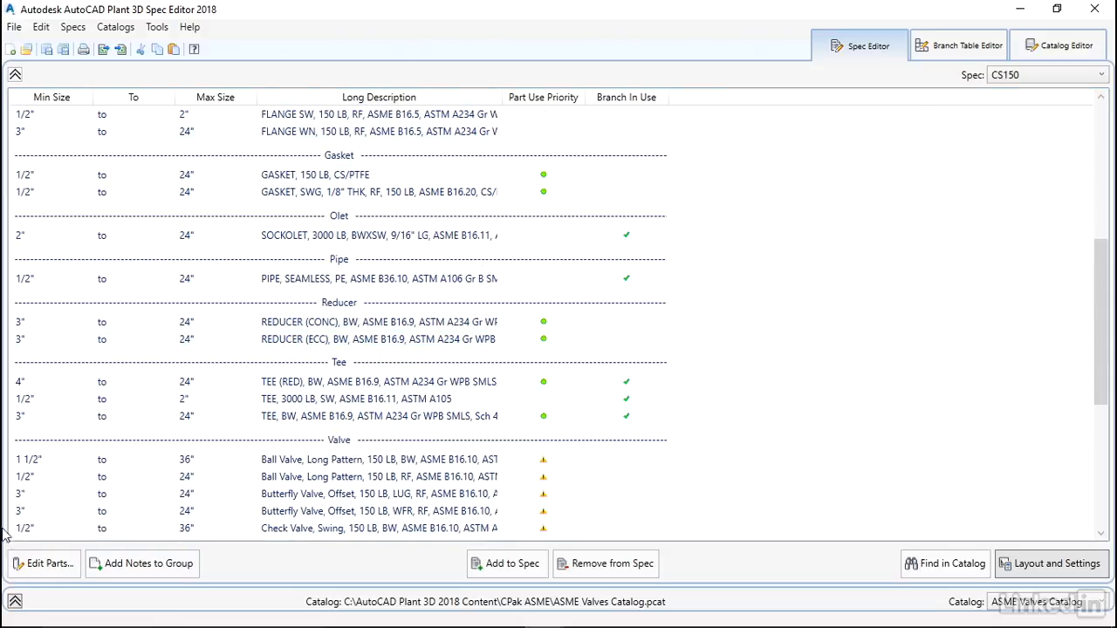
pyautogui.click(305, 287)
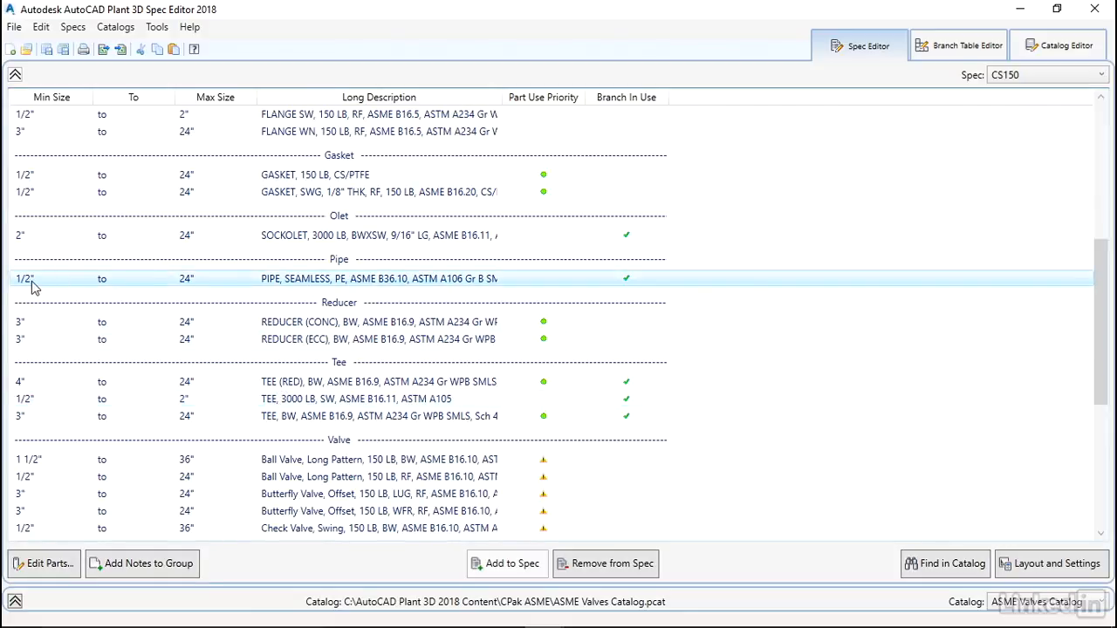
pyautogui.click(42, 563)
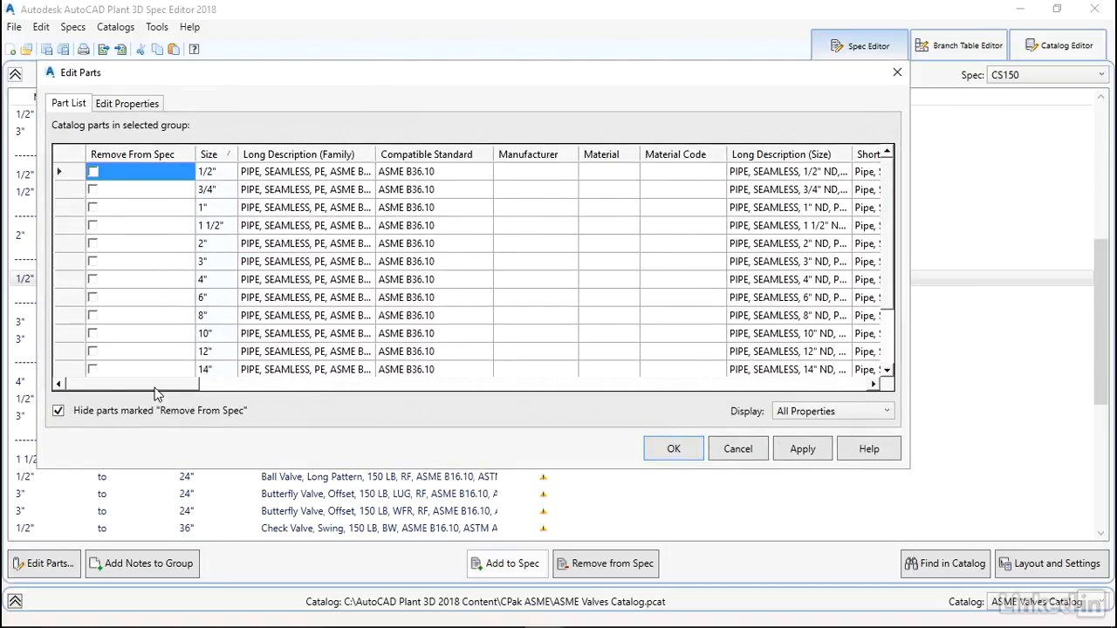
pyautogui.moveTo(154, 388); pyautogui.dragTo(498, 441)
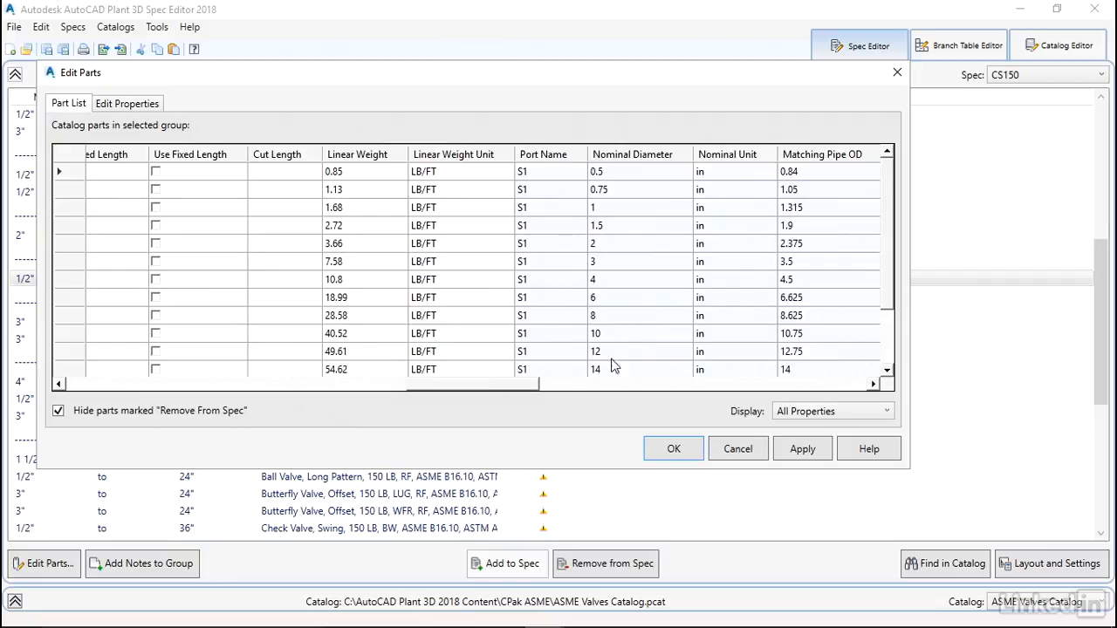
pyautogui.moveTo(517, 390); pyautogui.dragTo(129, 387)
pyautogui.click(61, 280)
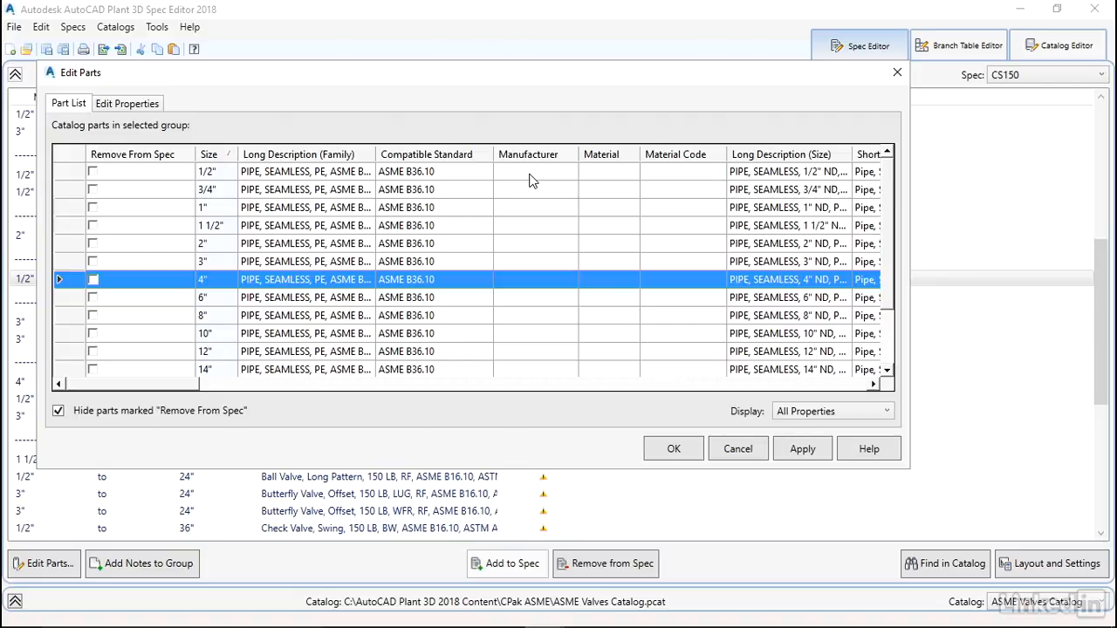
pyautogui.click(125, 106)
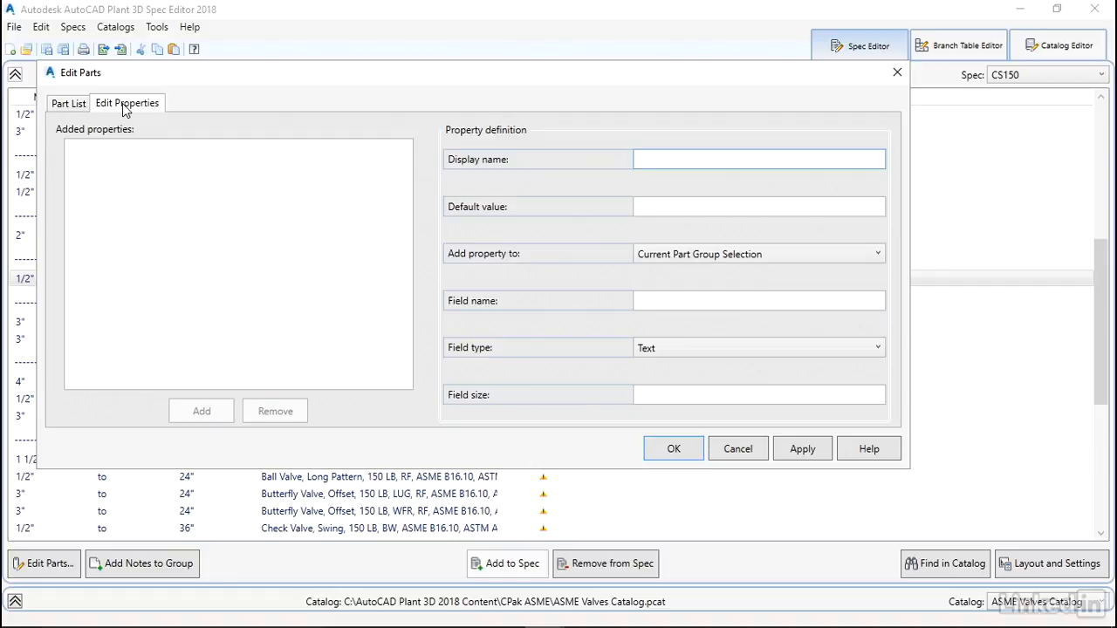
pyautogui.click(746, 451)
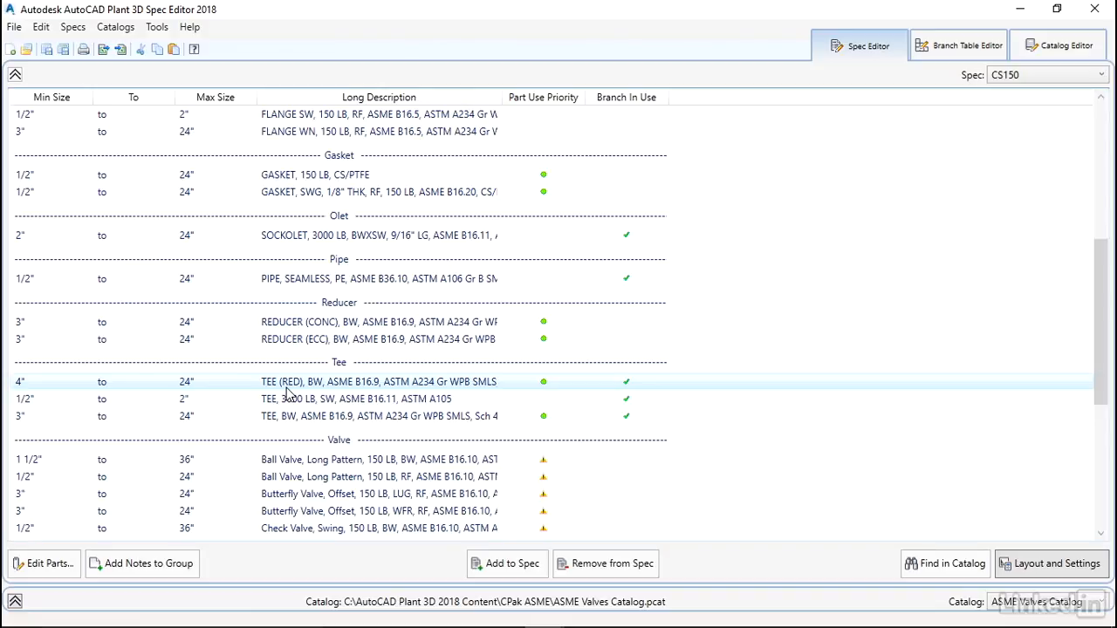
# Set spec sheet grouping to Part Category in Layout and Settings and review the regrouped sheet
pyautogui.click(1065, 568)
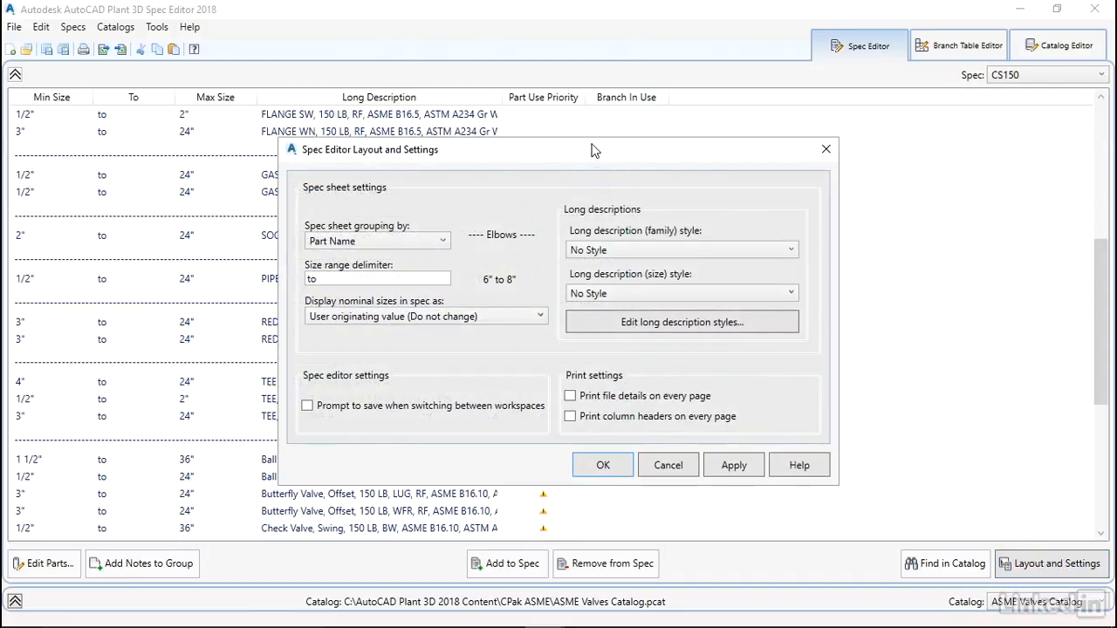
pyautogui.moveTo(594, 151); pyautogui.dragTo(759, 116)
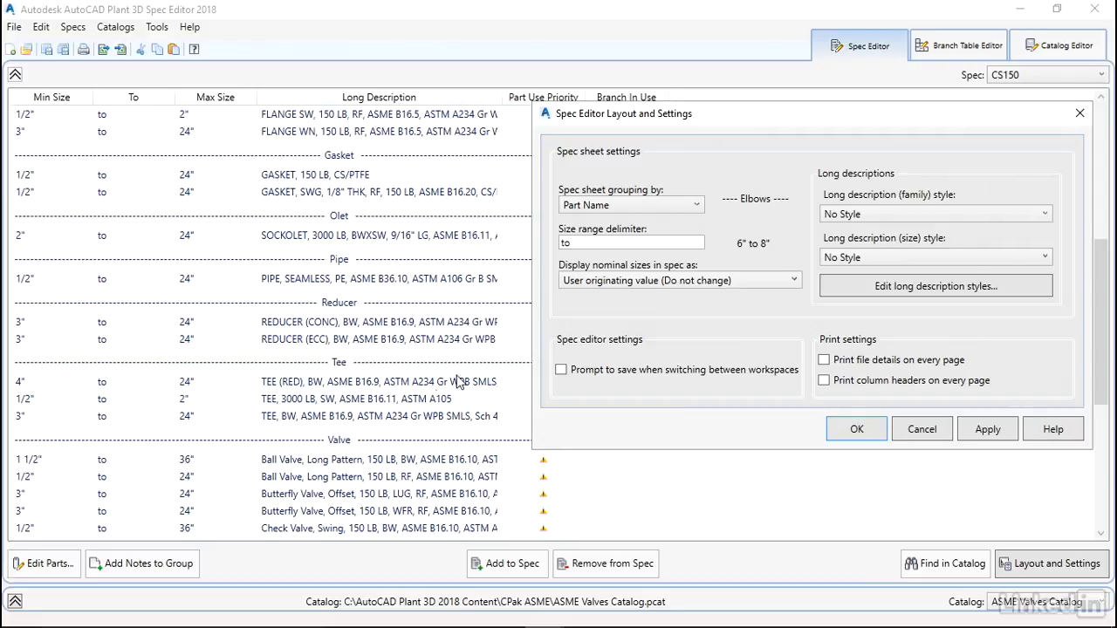
pyautogui.click(578, 207)
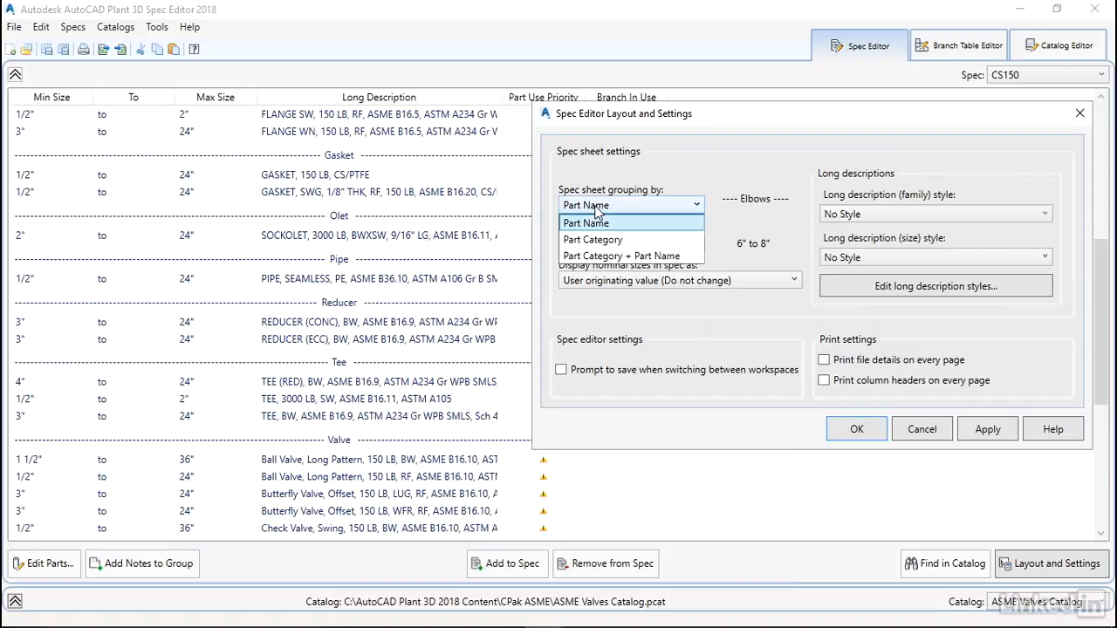
pyautogui.click(606, 243)
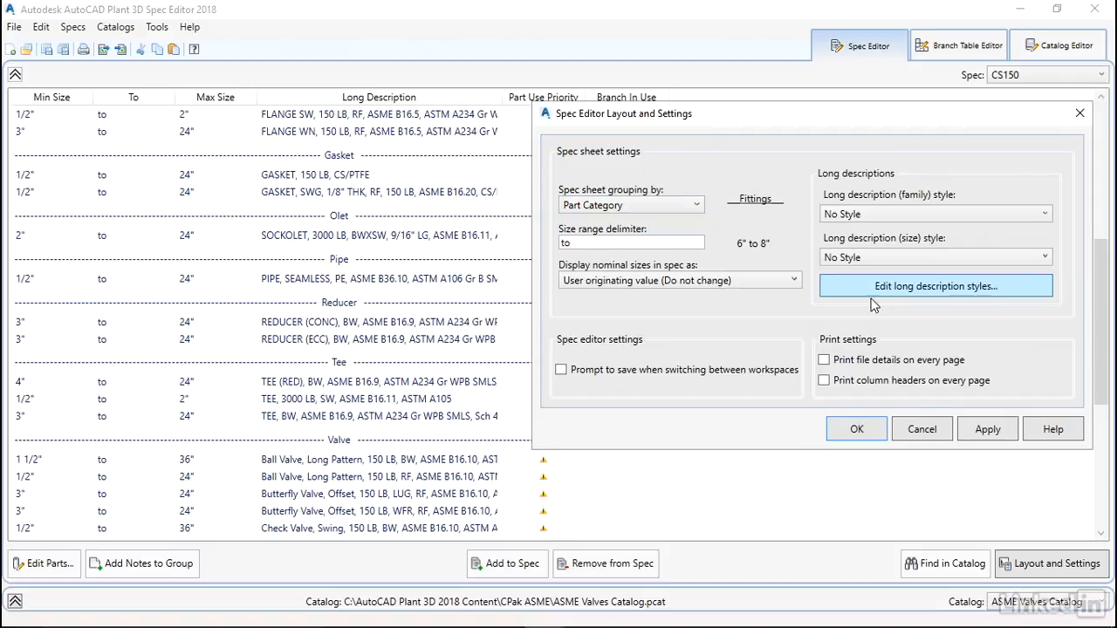
pyautogui.click(857, 433)
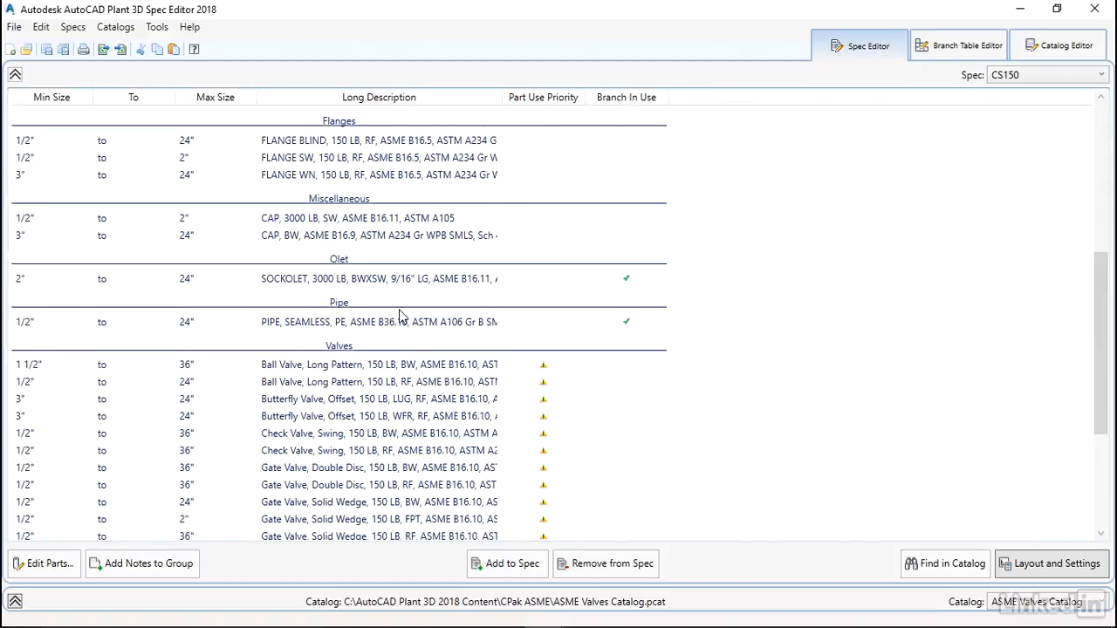
pyautogui.scroll(7, 587, 258)
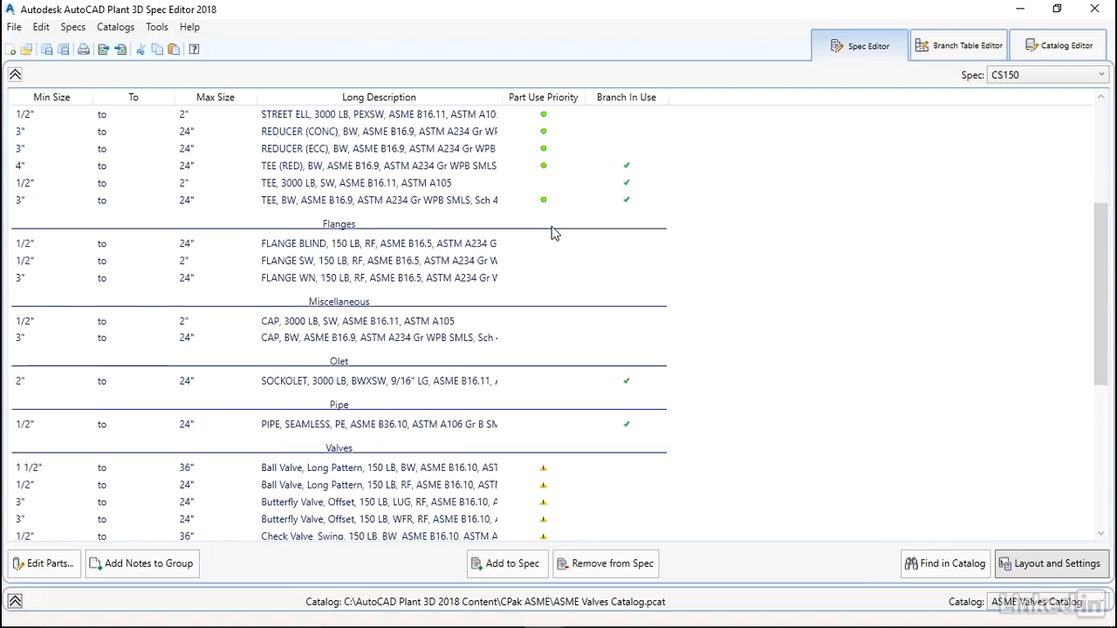
pyautogui.scroll(-2, 495, 266)
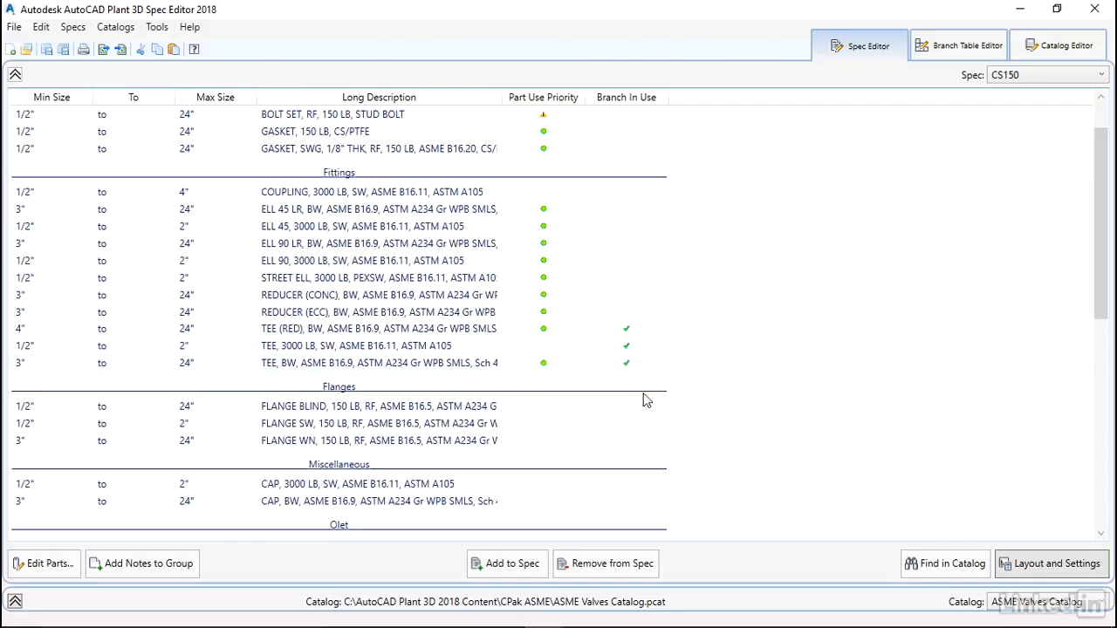
pyautogui.click(1026, 564)
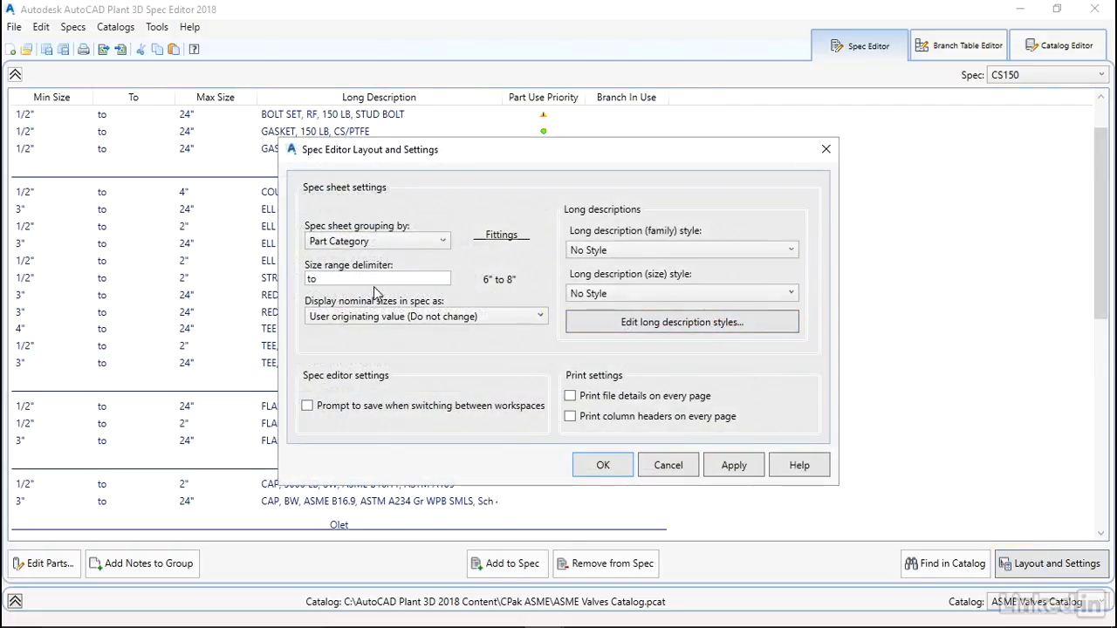
# Group by Part Name and set Long description (family) style to Default Part Size Style
pyautogui.click(410, 242)
pyautogui.click(336, 259)
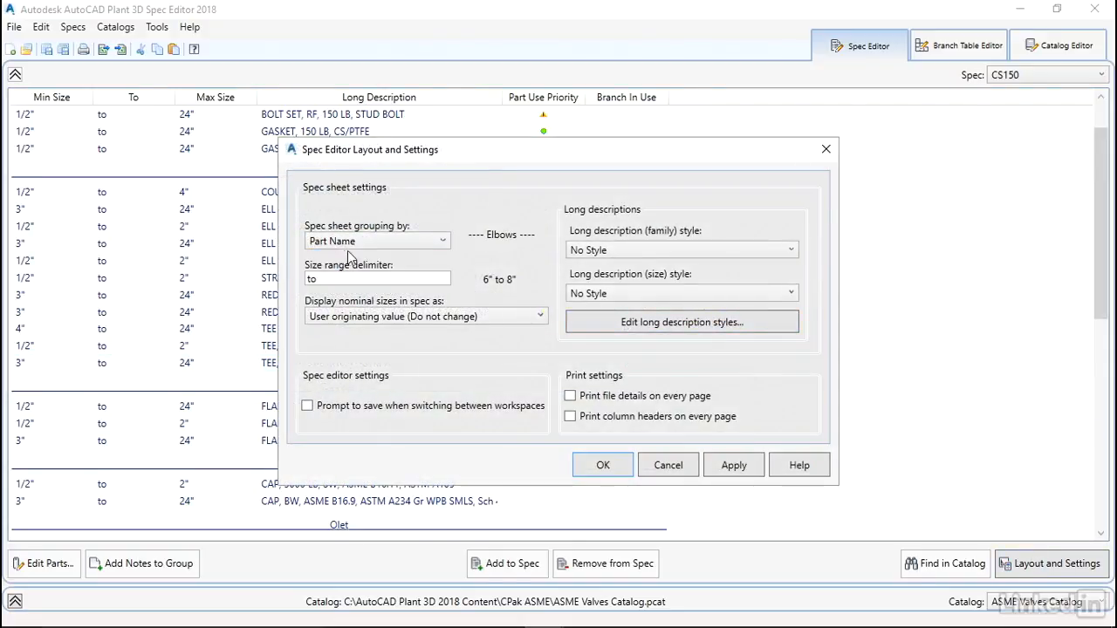
pyautogui.moveTo(525, 158); pyautogui.dragTo(657, 108)
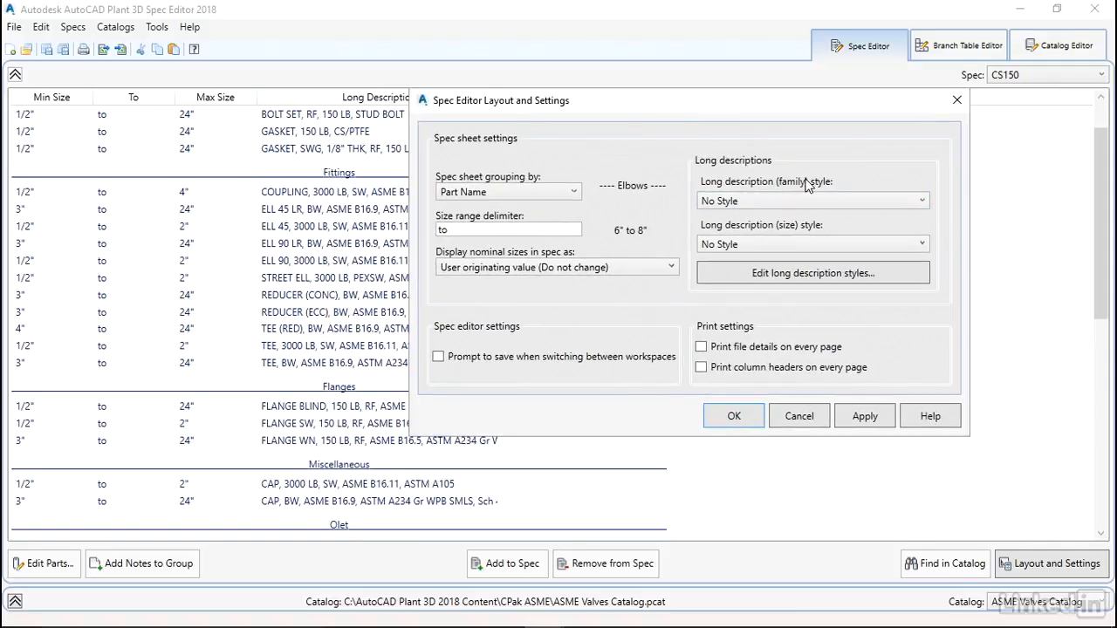
pyautogui.click(914, 205)
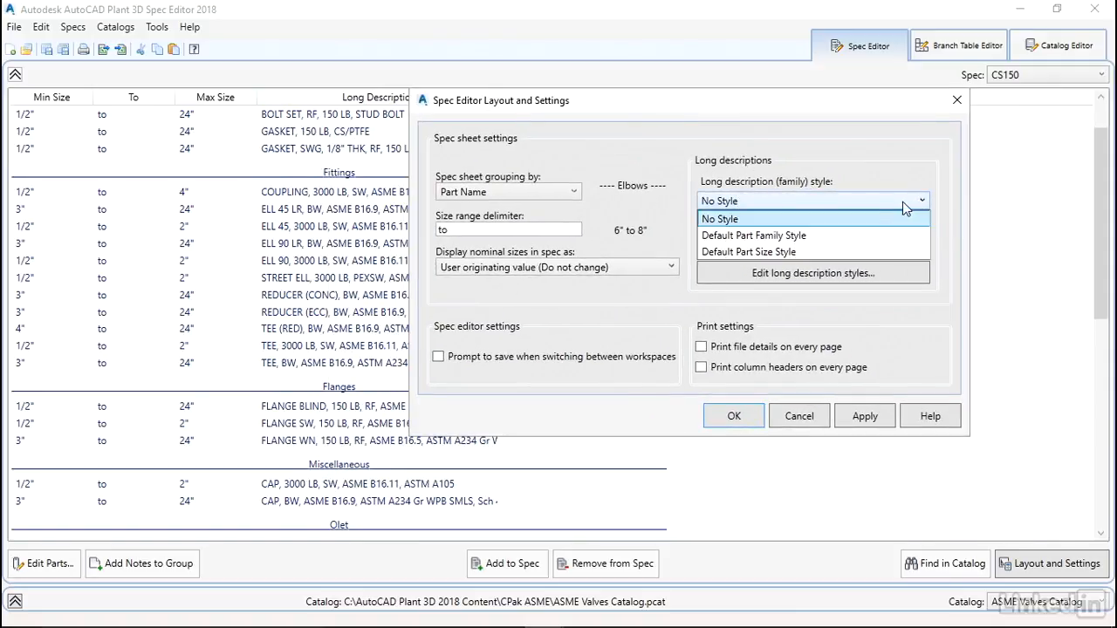
pyautogui.click(790, 253)
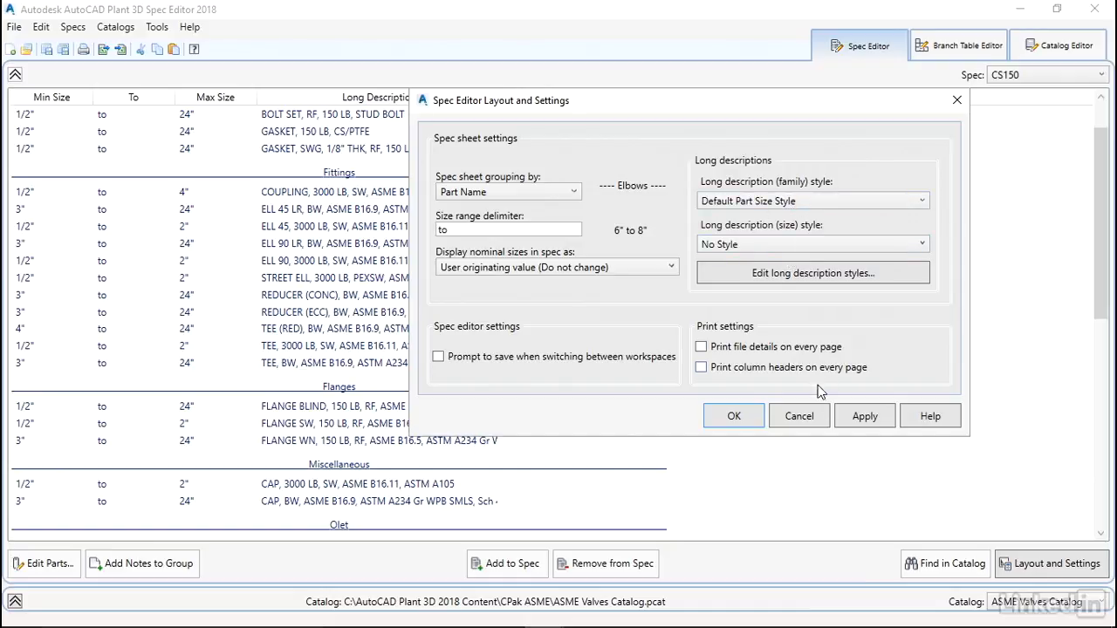
pyautogui.click(734, 417)
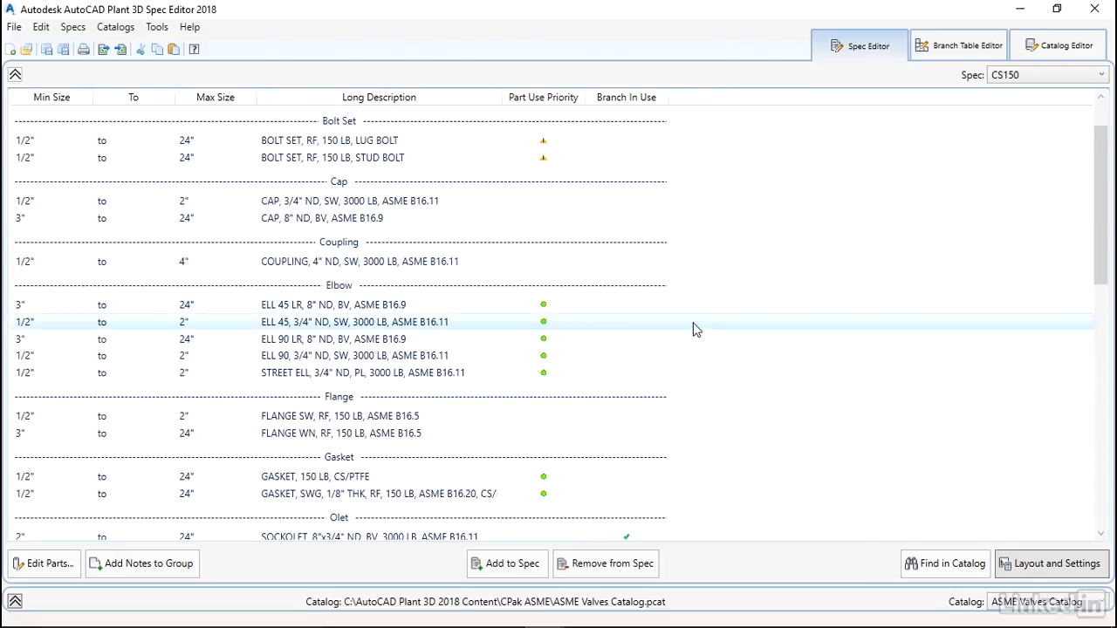
pyautogui.scroll(-1, 665, 258)
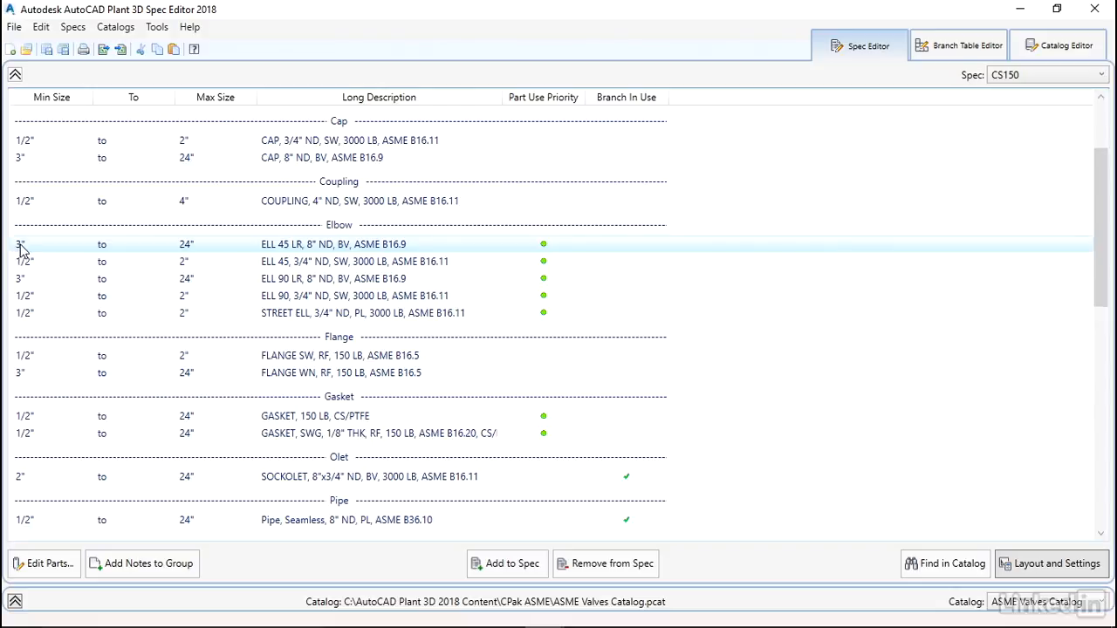
# Change Long description (family) style to No Style and apply it
pyautogui.click(1040, 574)
pyautogui.click(655, 254)
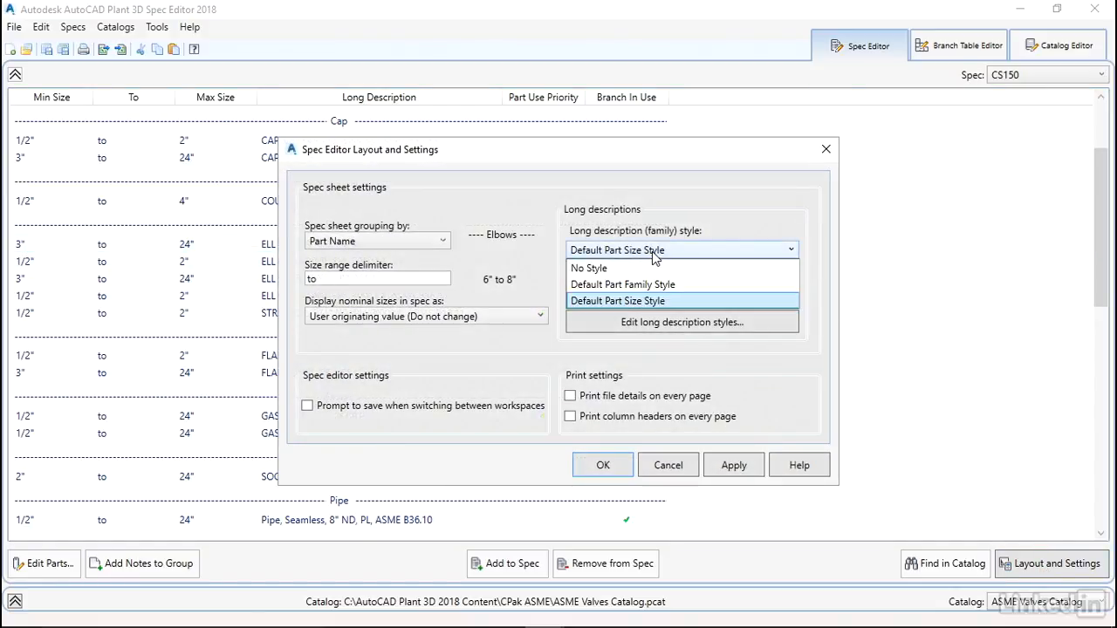
pyautogui.click(595, 268)
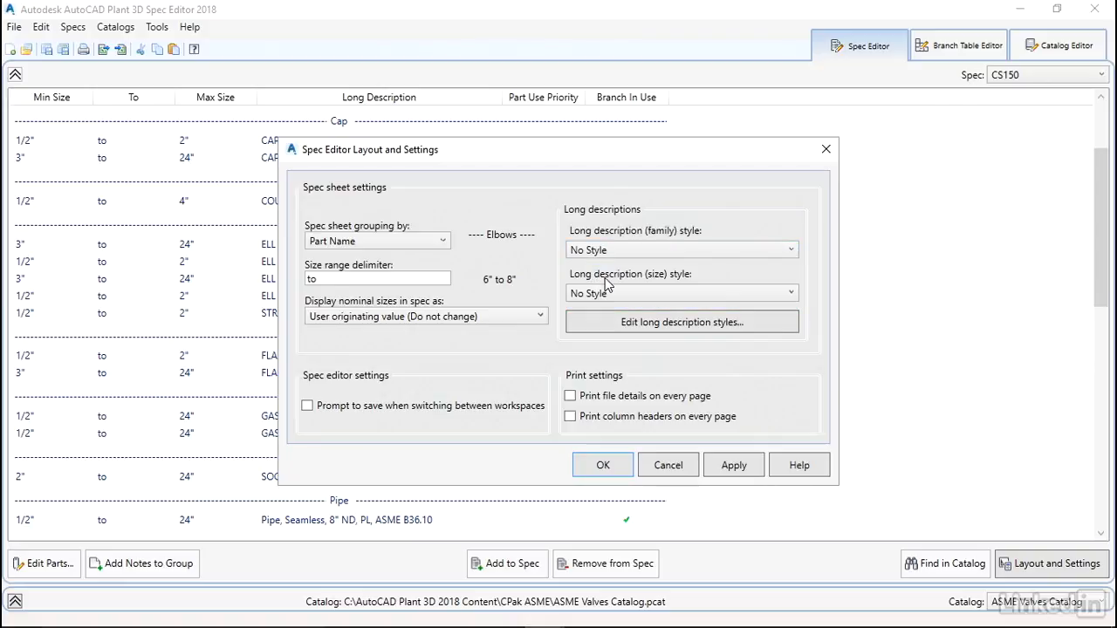
pyautogui.click(738, 467)
pyautogui.click(599, 465)
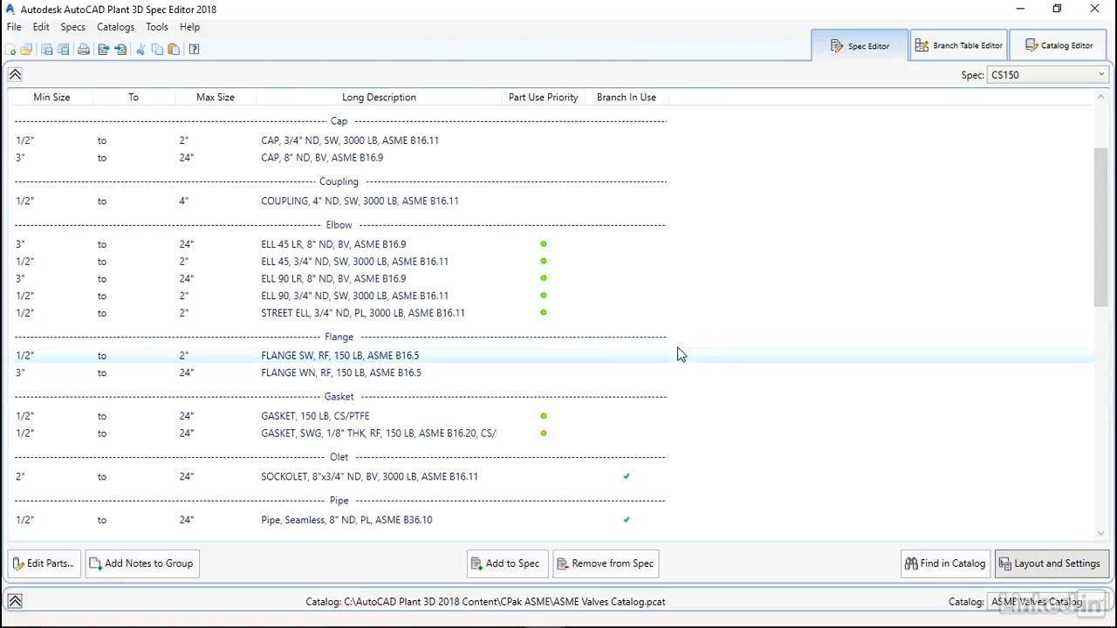
pyautogui.scroll(-1, 720, 340)
pyautogui.scroll(-1, 720, 340)
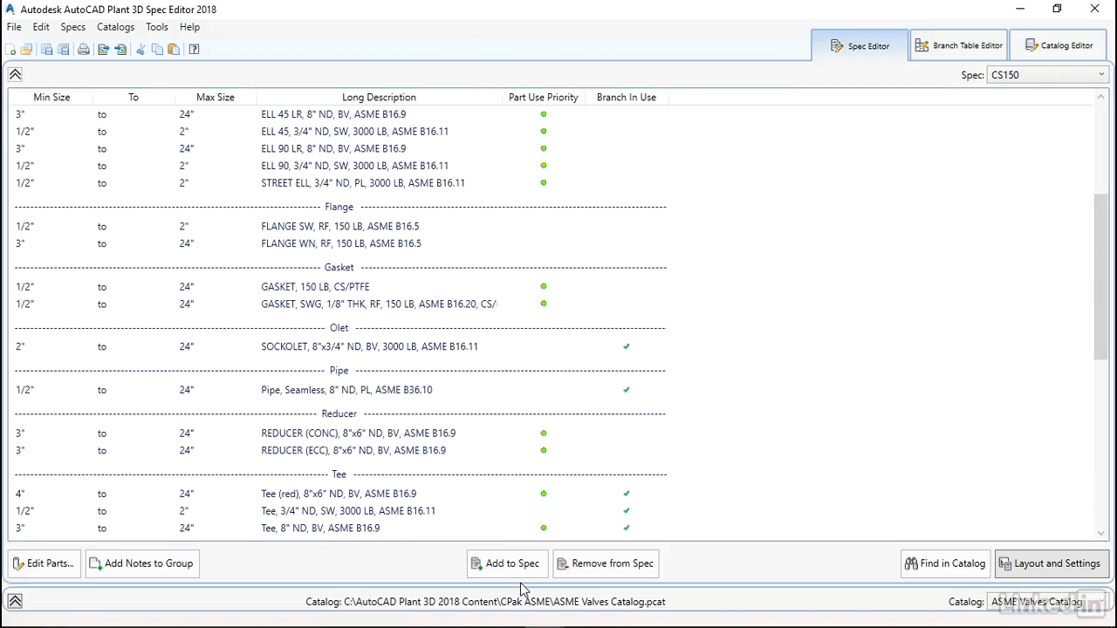
# Expand the catalog pane and remove STREET ELL from the CS150 spec
pyautogui.click(15, 601)
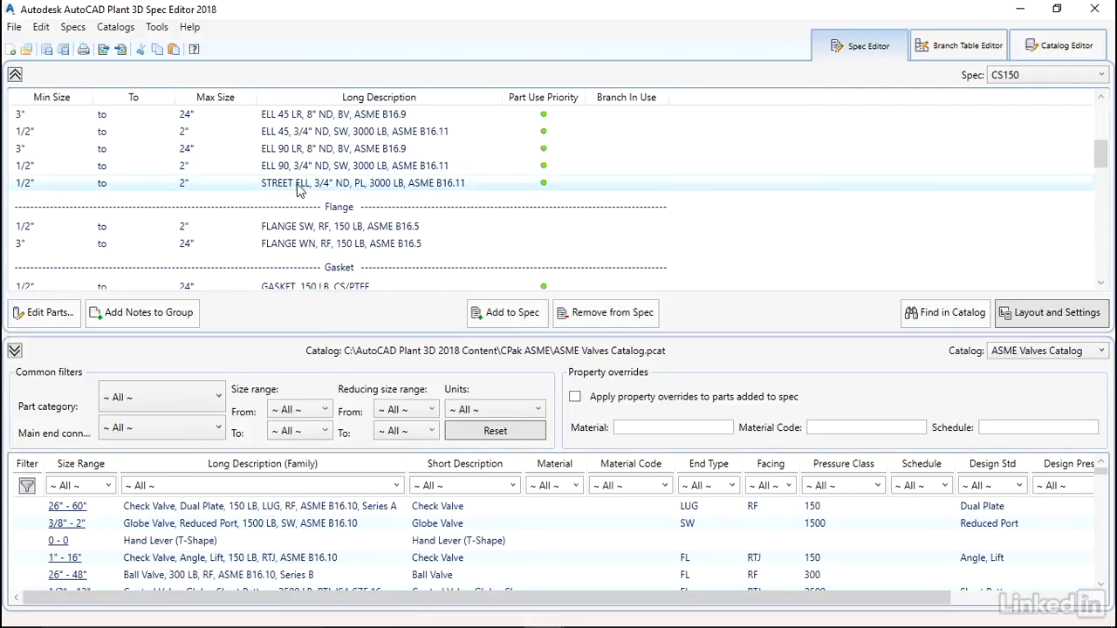
pyautogui.click(330, 186)
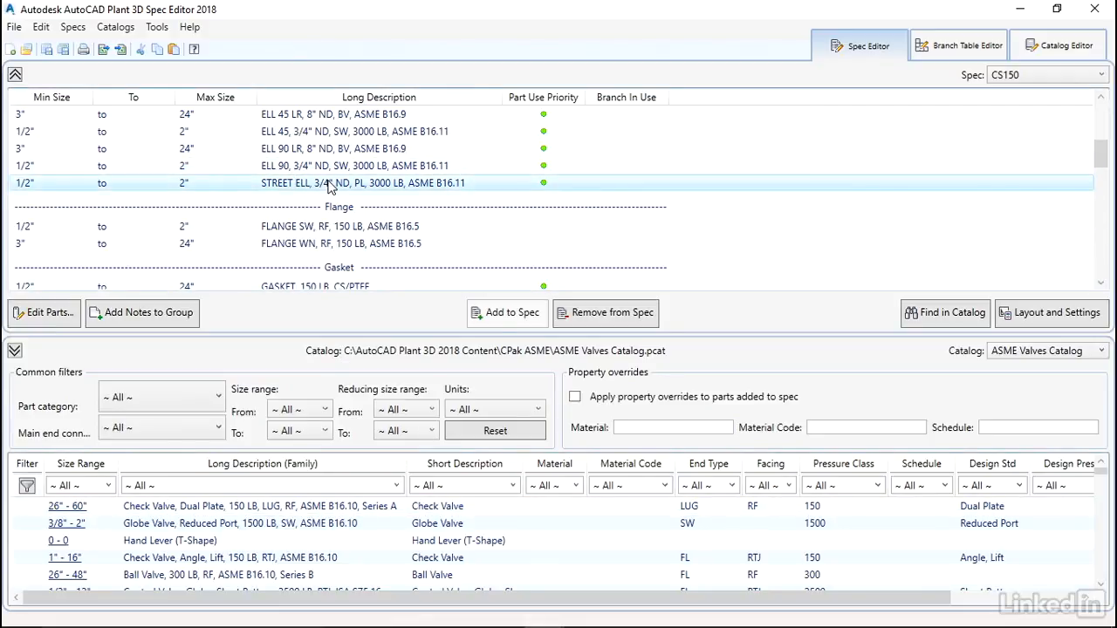
pyautogui.click(604, 319)
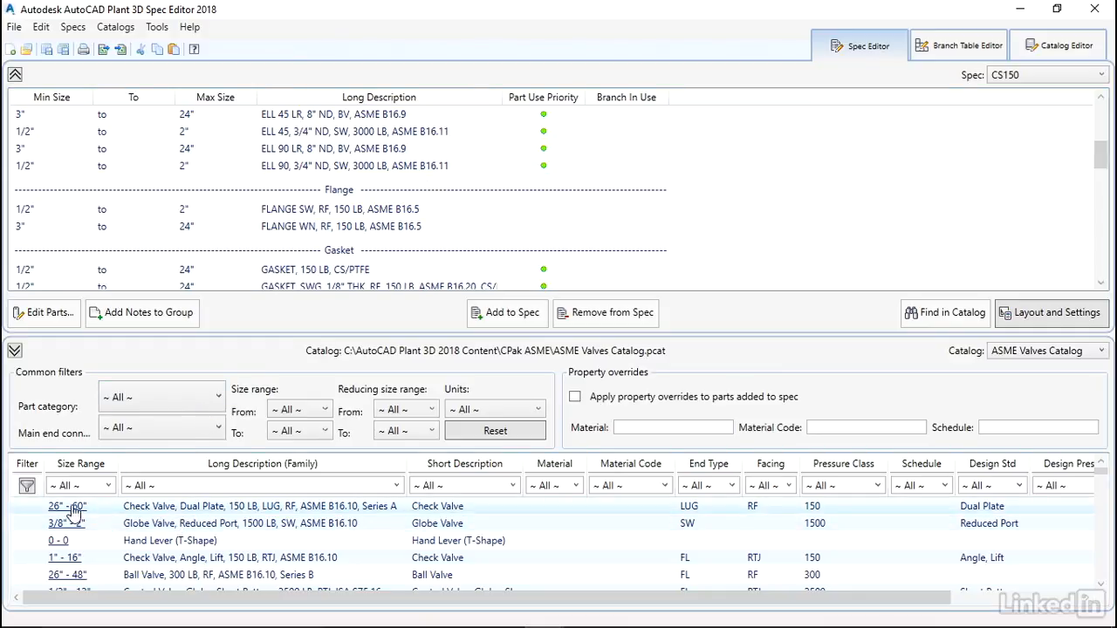
# Add the 26"–60" Dual Plate check valve from the ASME Valves catalog to CS150
pyautogui.click(185, 508)
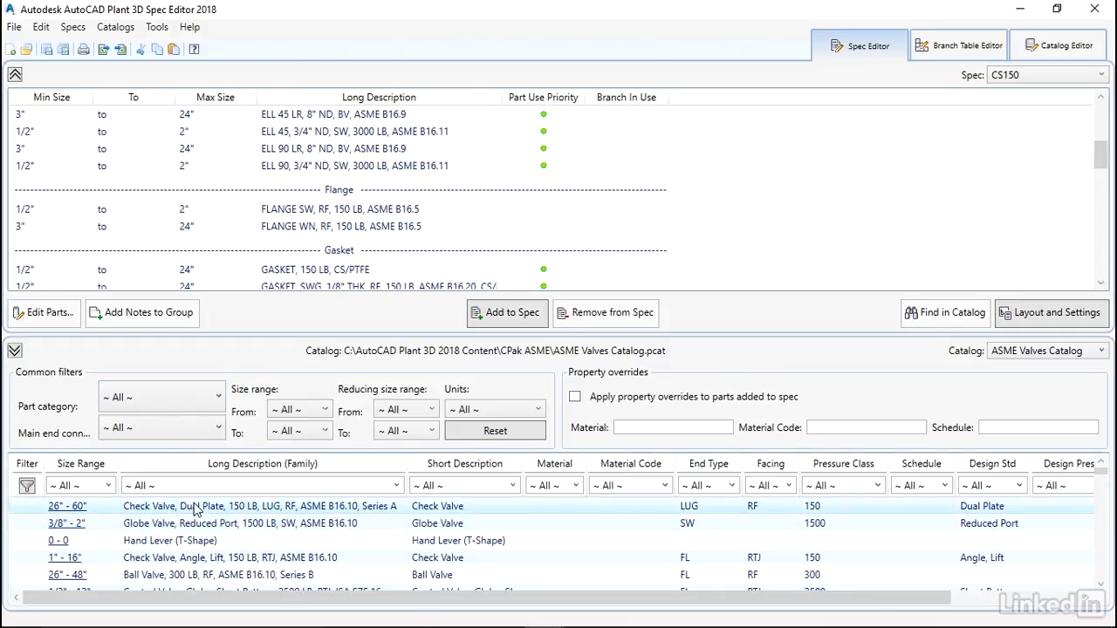
pyautogui.click(513, 318)
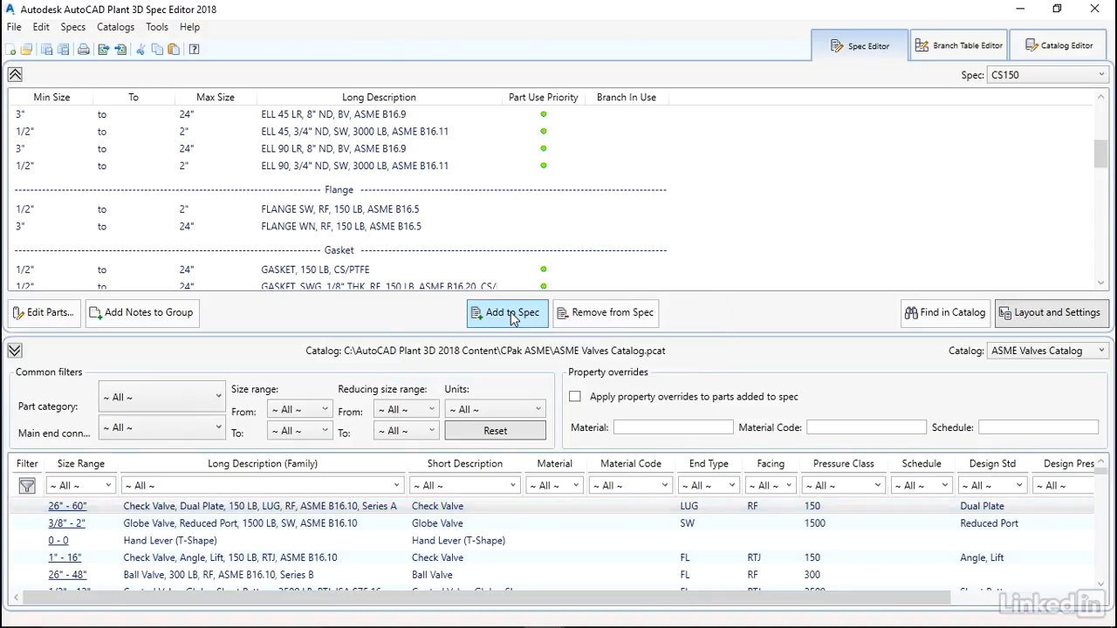
pyautogui.moveTo(1102, 153); pyautogui.dragTo(1107, 241)
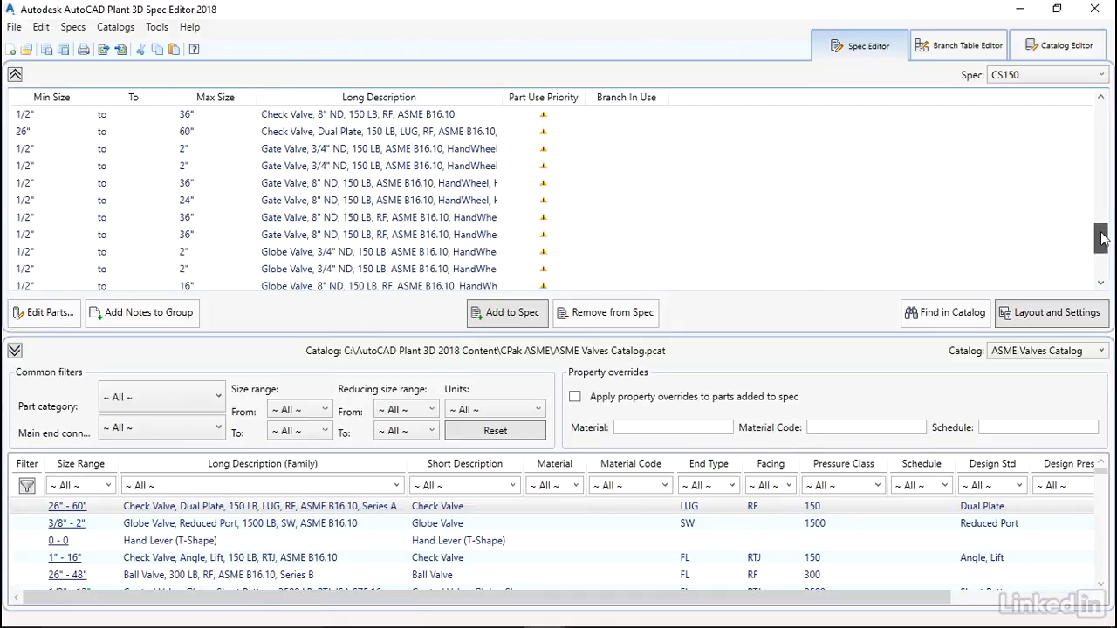